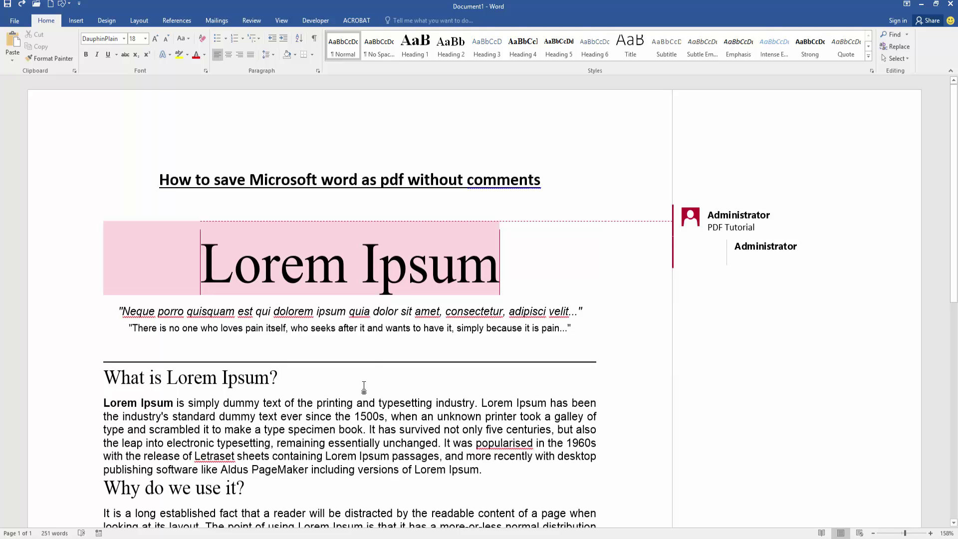
Select the commented Lorem Ipsum heading line.
left_click(382, 329)
left_click(310, 273)
left_click(397, 275)
left_click(473, 274)
left_click_drag(541, 273, 218, 259)
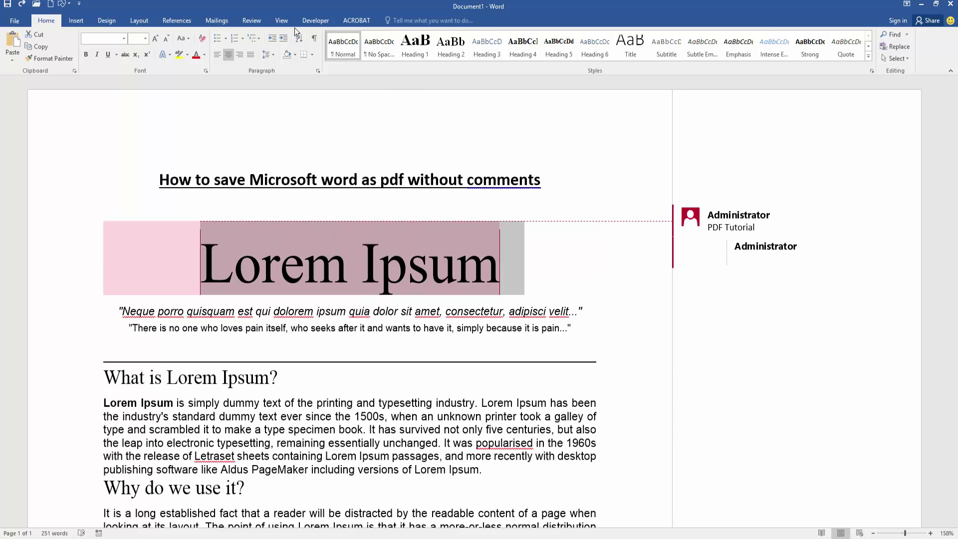
Delete all comments in the document from the Review tab.
left_click(255, 20)
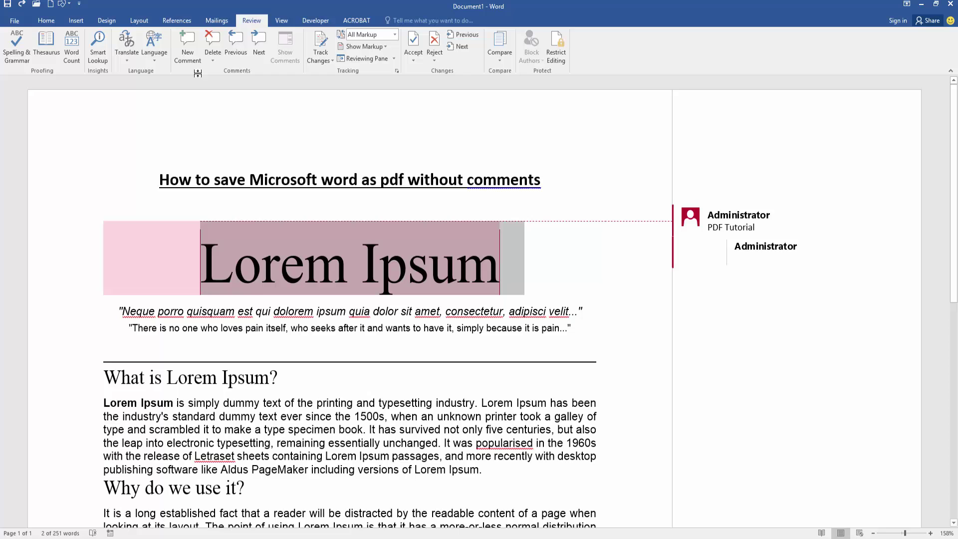
left_click(213, 40)
left_click(211, 56)
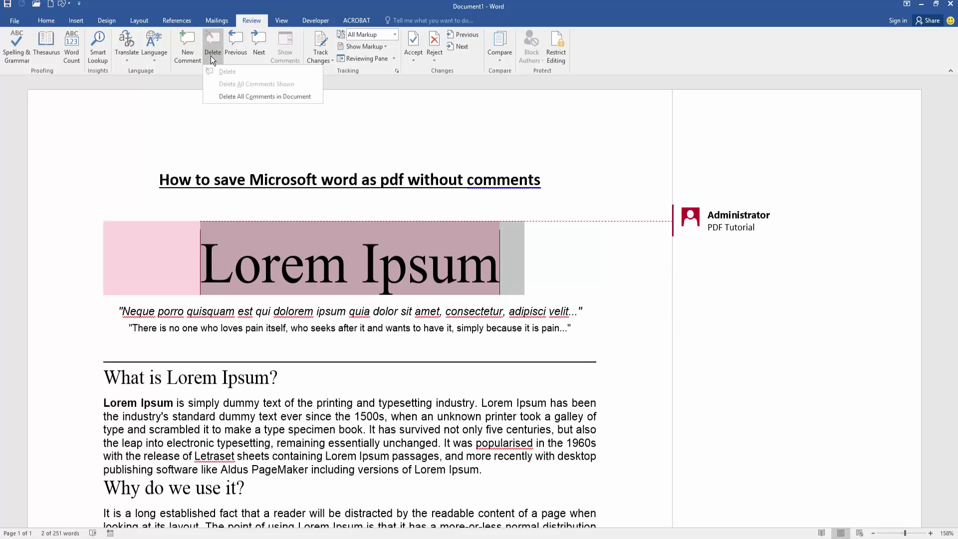
left_click(232, 96)
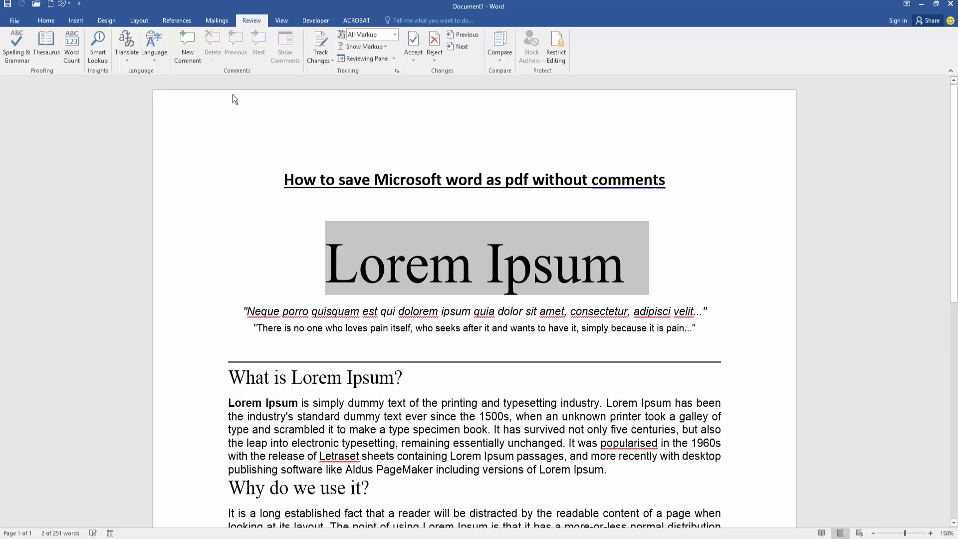
Deselect the heading and open Save As with the Desktop as the location.
left_click(504, 310)
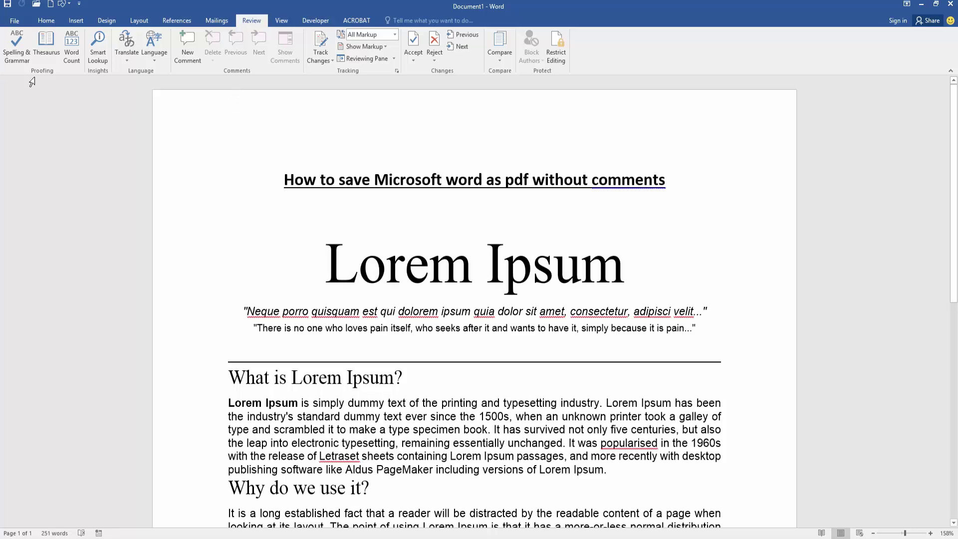
left_click(20, 20)
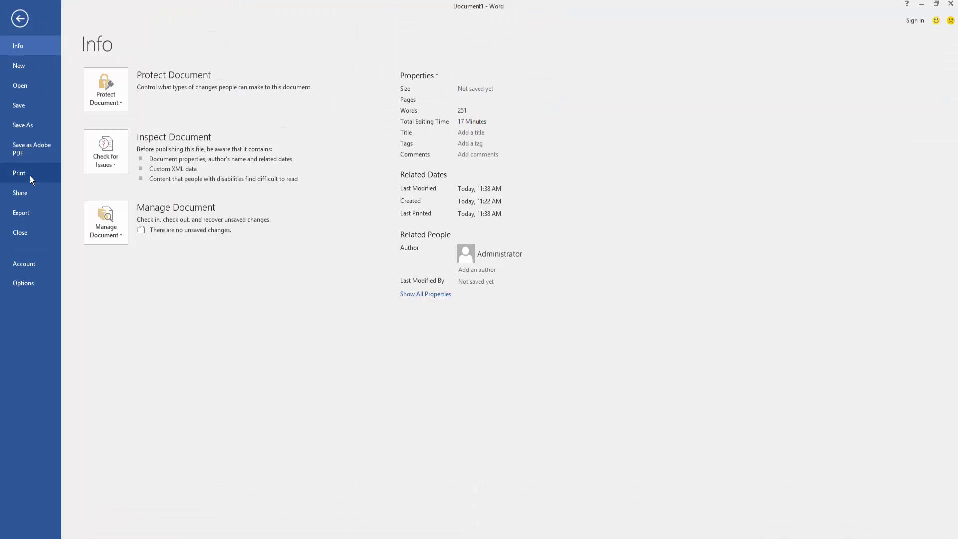
left_click(31, 123)
left_click(117, 162)
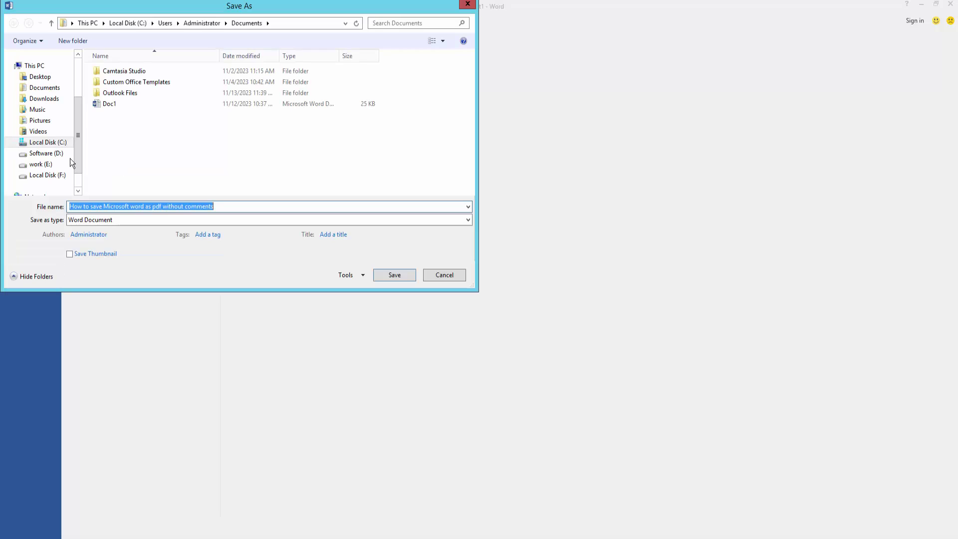
left_click(39, 78)
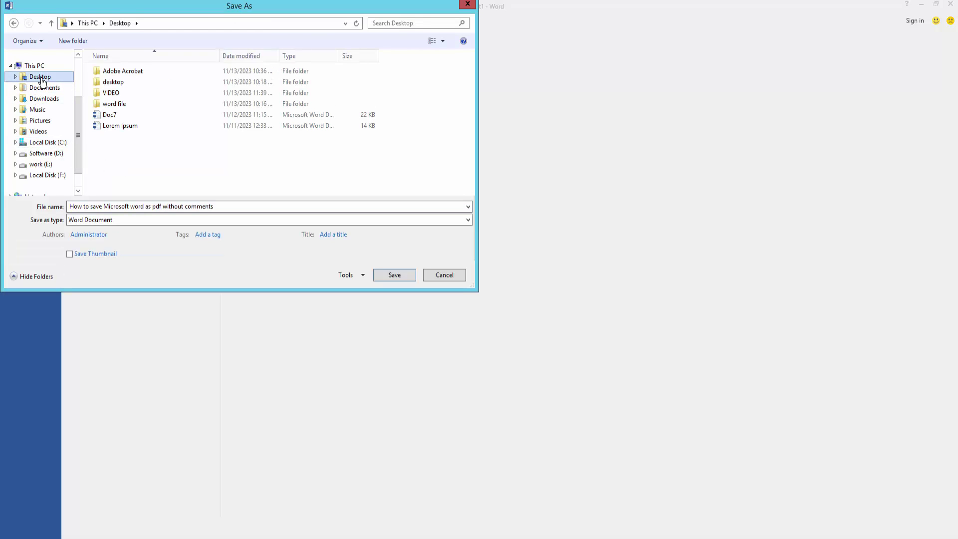
Save the file as a PDF named 00000.
left_click(100, 206)
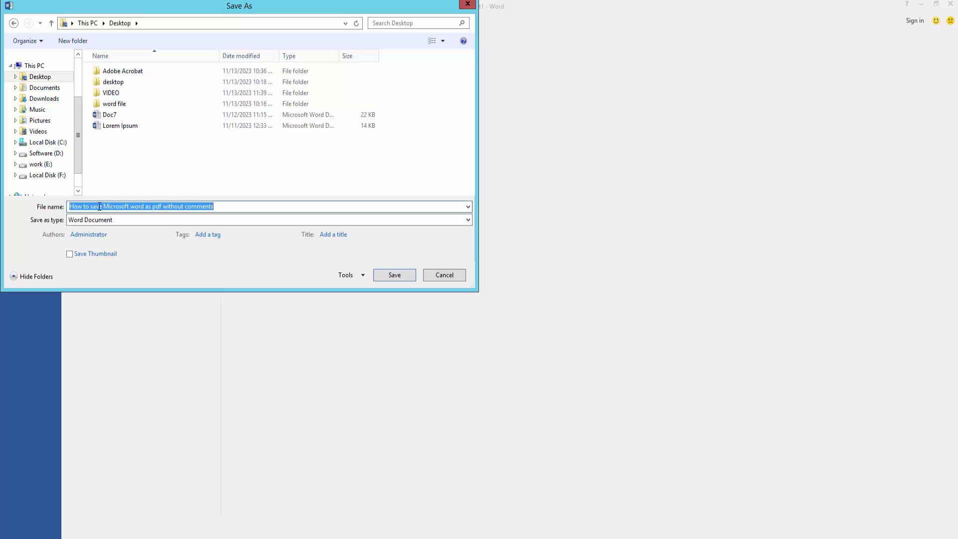
type("00000")
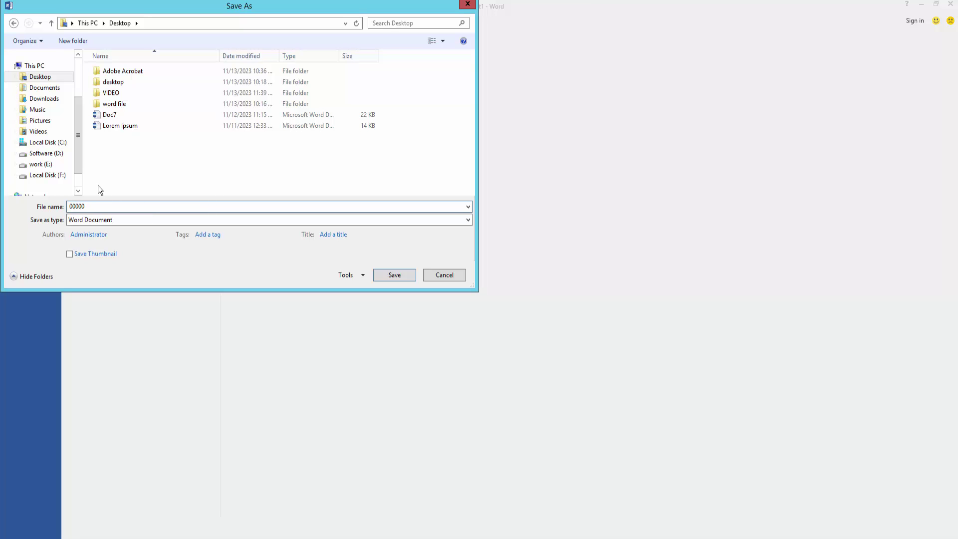
left_click(91, 219)
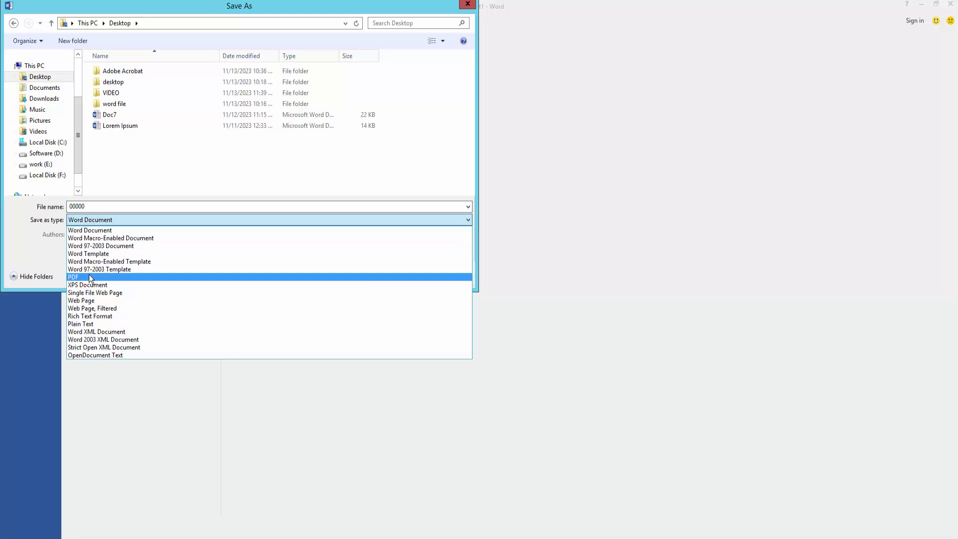
left_click(87, 275)
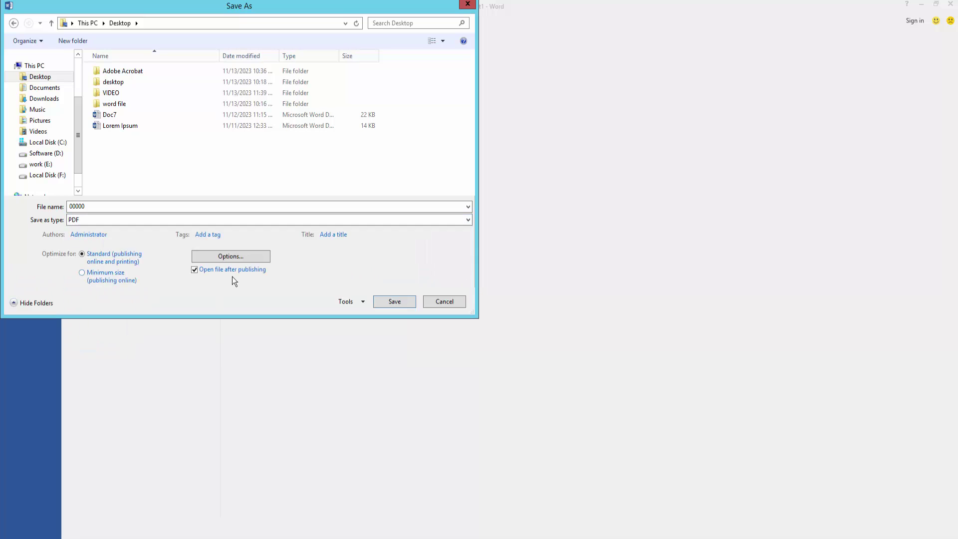
left_click(402, 300)
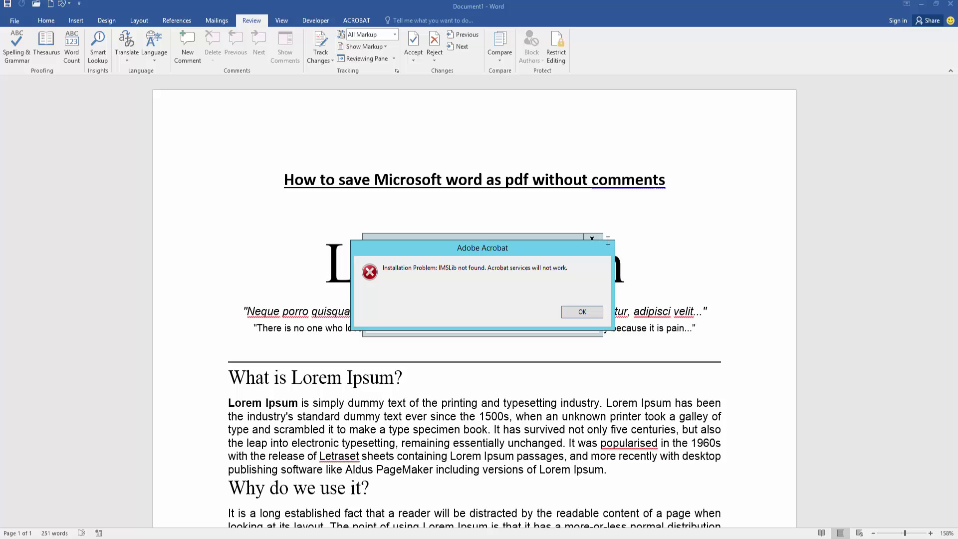
Dismiss the Adobe Acrobat IMSLib error and the Adobe Application Manager dialog.
left_click(583, 313)
left_click(590, 241)
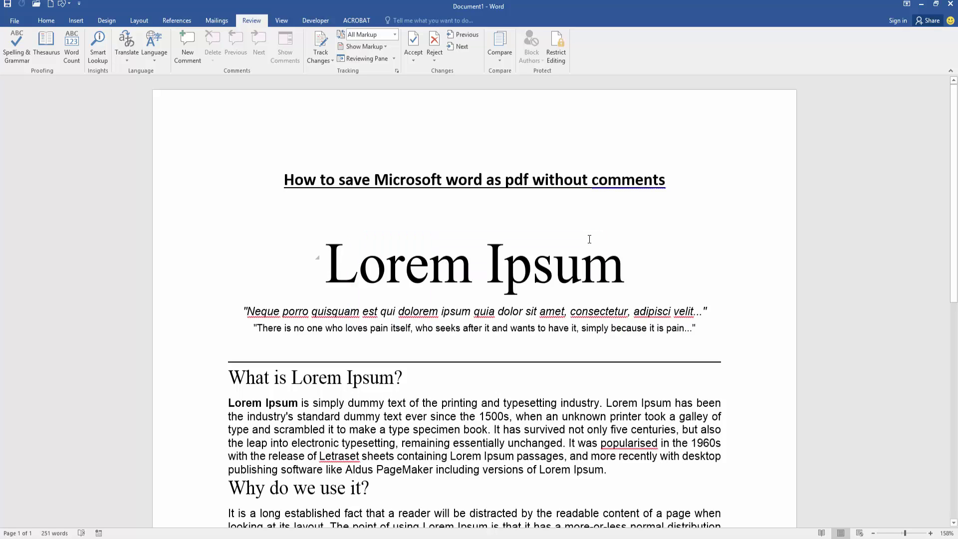